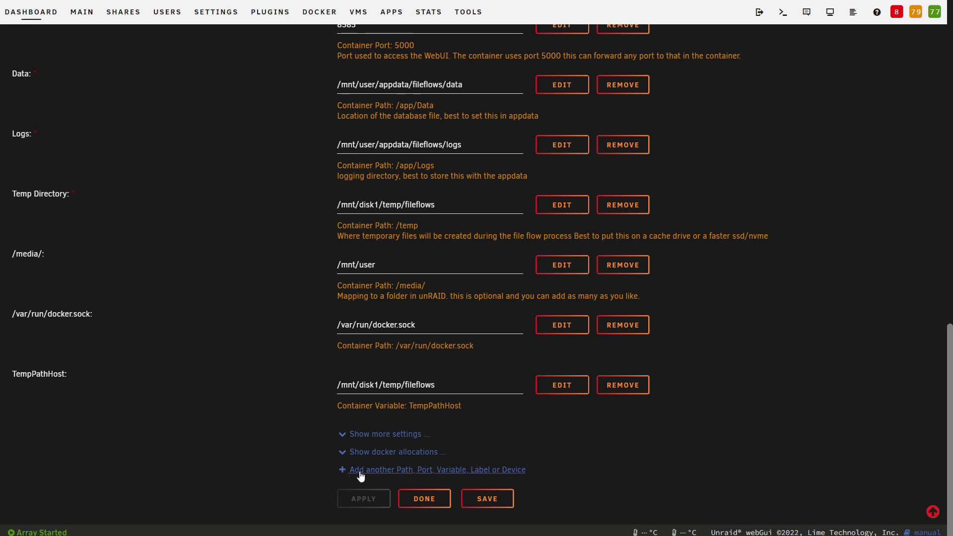
# - Open the /var/run/docker.sock path mapping and close it again without changes
pyautogui.click(563, 327)
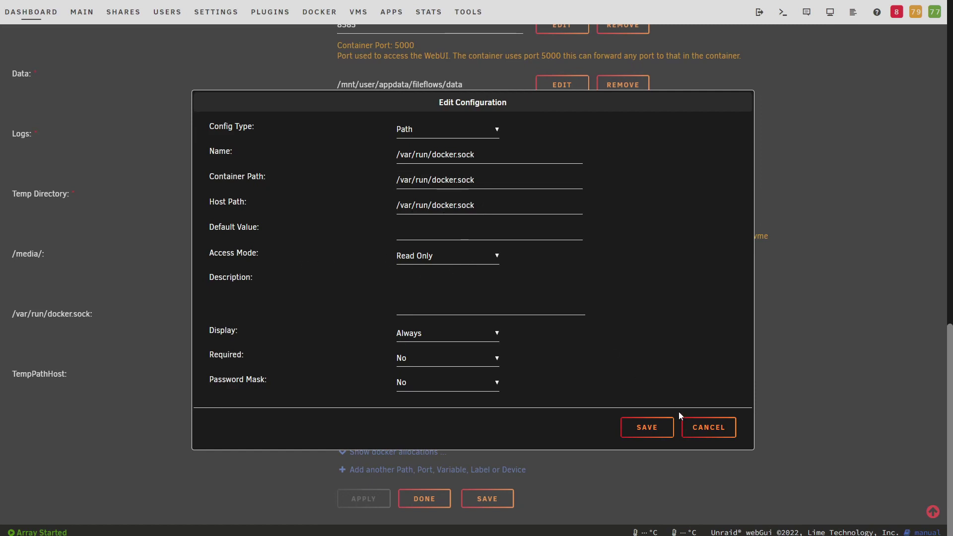
pyautogui.click(687, 429)
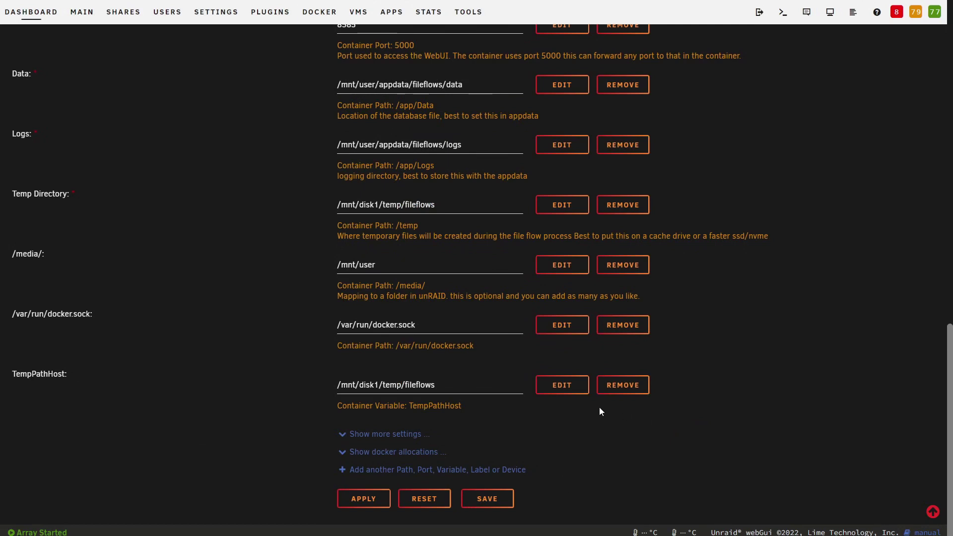
# - Copy the Temp Directory path /mnt/disk1/temp/fileflows
pyautogui.click(563, 390)
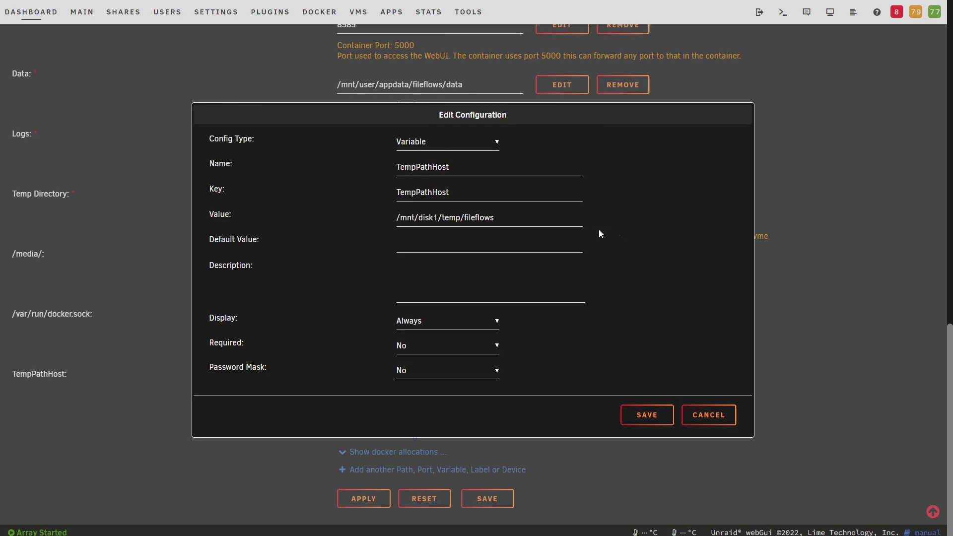
pyautogui.click(720, 417)
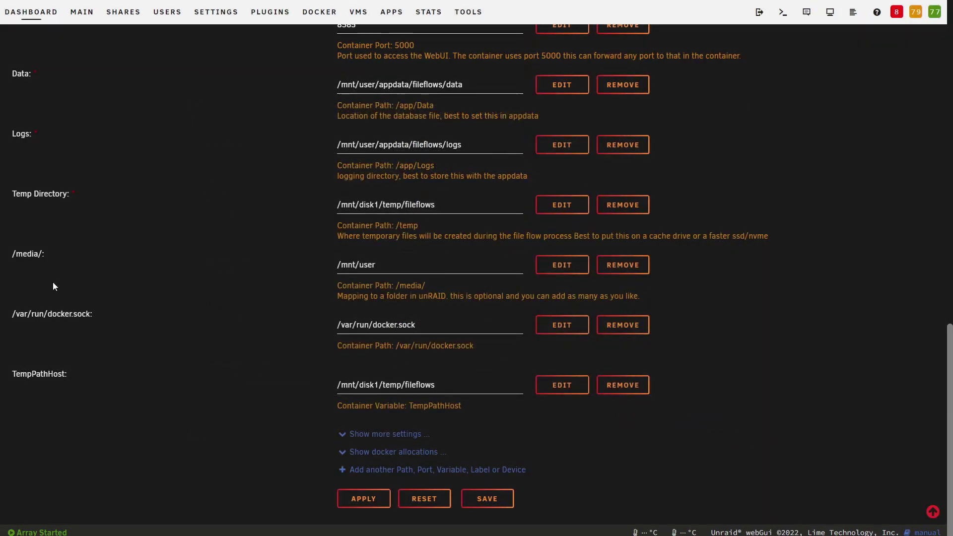
pyautogui.doubleClick(49, 193)
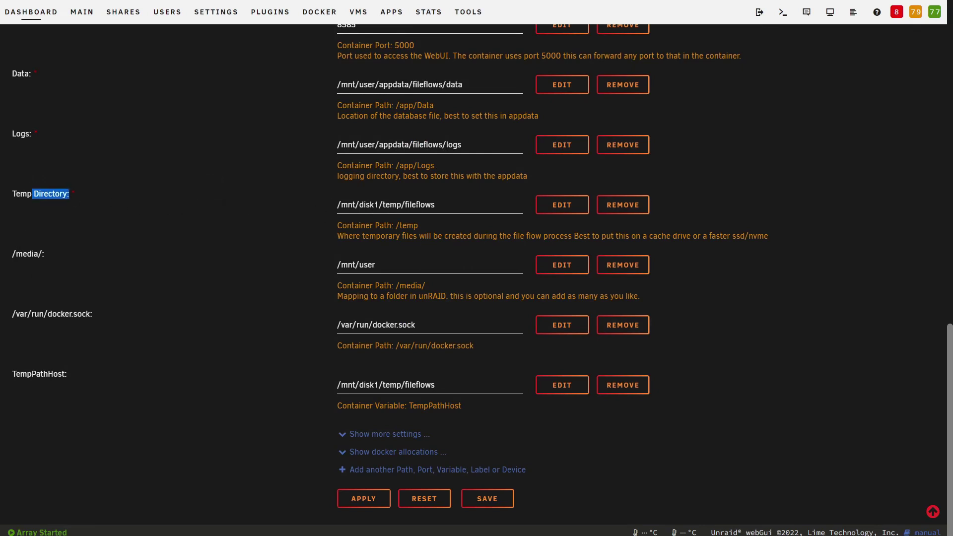
pyautogui.press('Tab')
pyautogui.rightClick(393, 205)
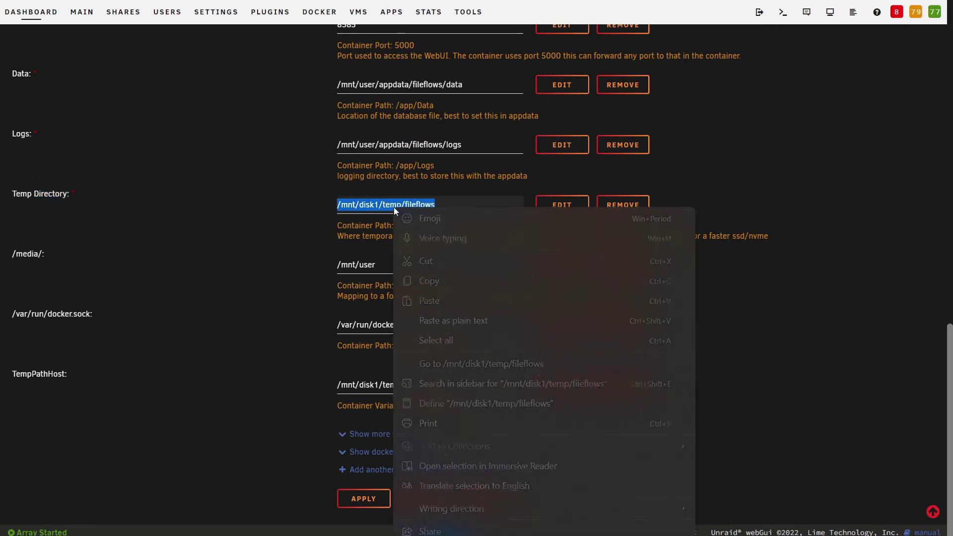
pyautogui.click(445, 280)
# - Paste the copied path in as the TempPathHost value and save the variable
pyautogui.click(560, 389)
pyautogui.moveTo(496, 218); pyautogui.dragTo(386, 221)
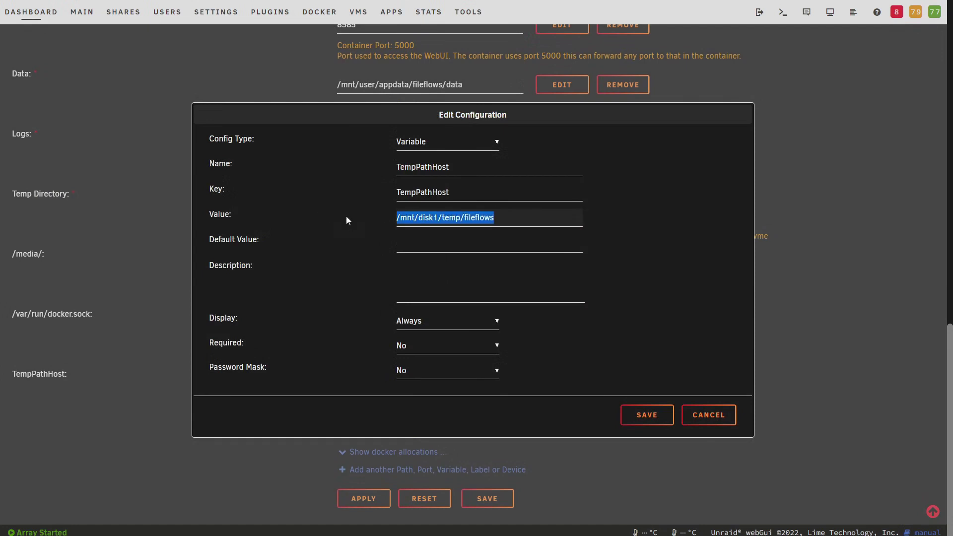
pyautogui.rightClick(455, 222)
pyautogui.click(538, 315)
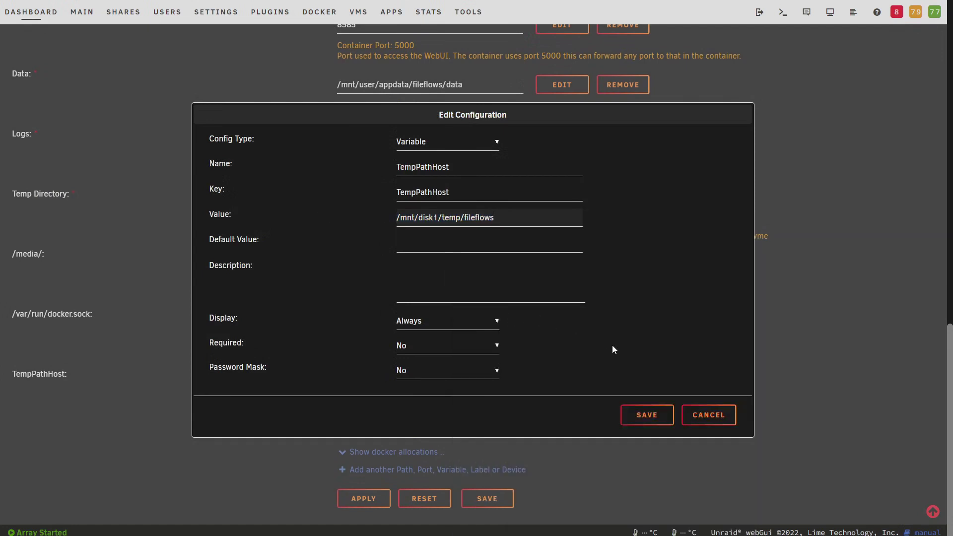
pyautogui.click(654, 415)
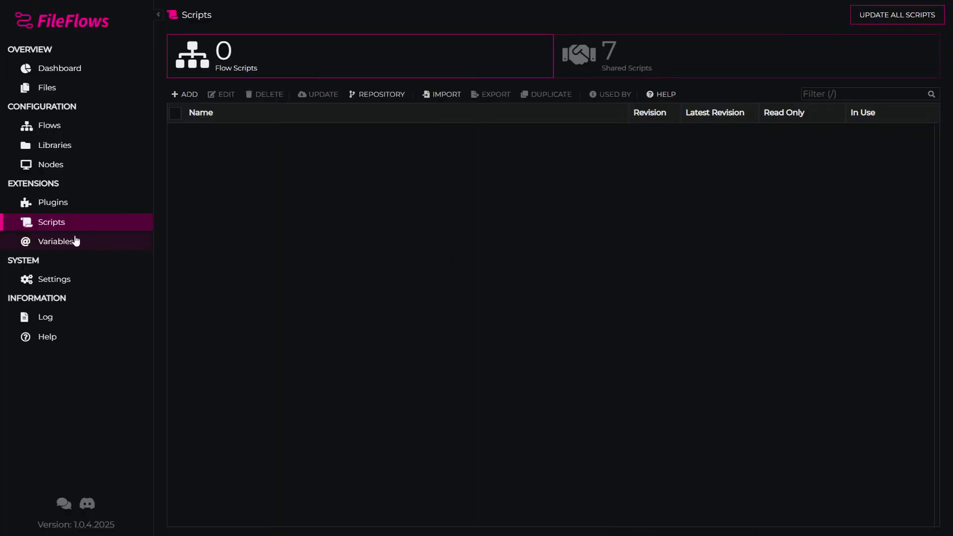
# - Download the 'Video - Upscale Anime (Dandere2x) [Docker]' script from the FileFlows repository
pyautogui.click(381, 99)
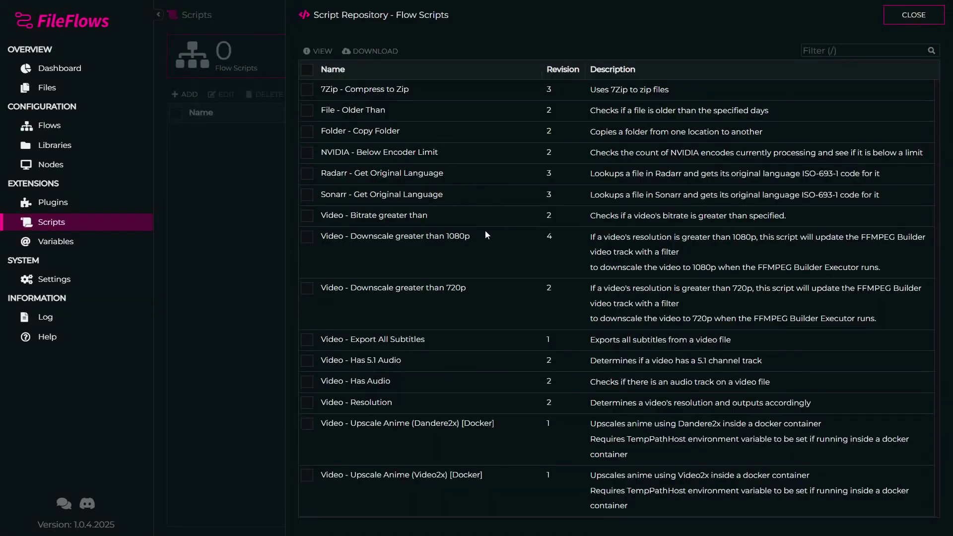
pyautogui.click(432, 426)
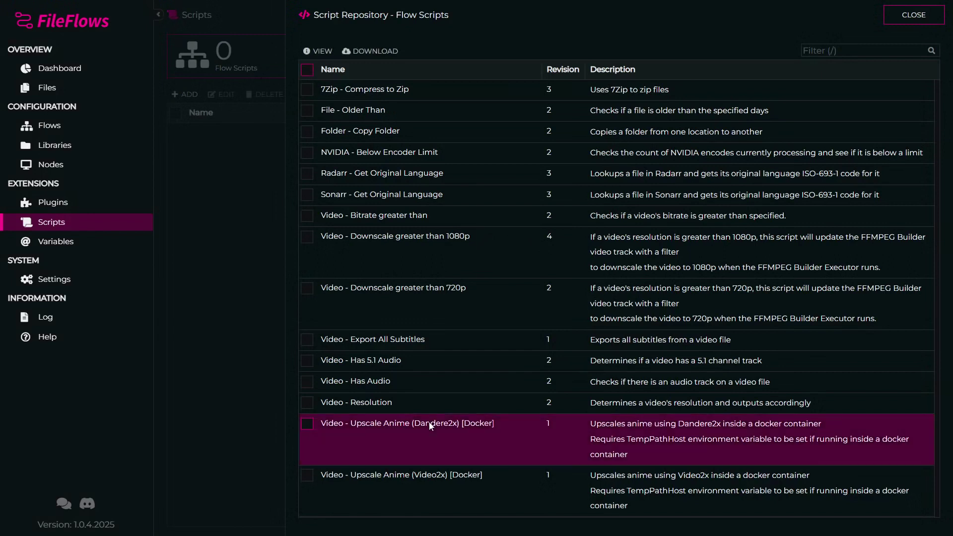
pyautogui.click(370, 52)
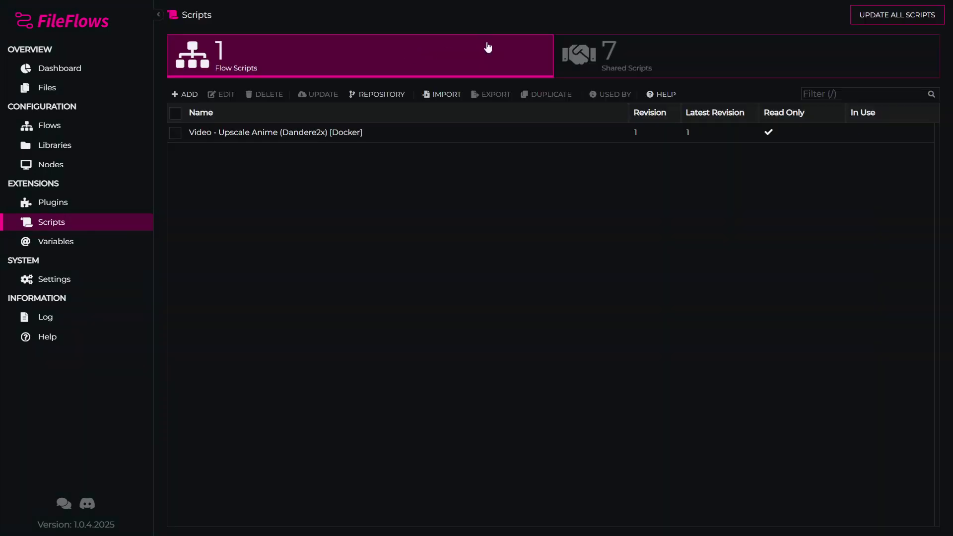
# - Create a new flow named 'dandere2x' from the Video File template
pyautogui.click(67, 129)
pyautogui.click(188, 94)
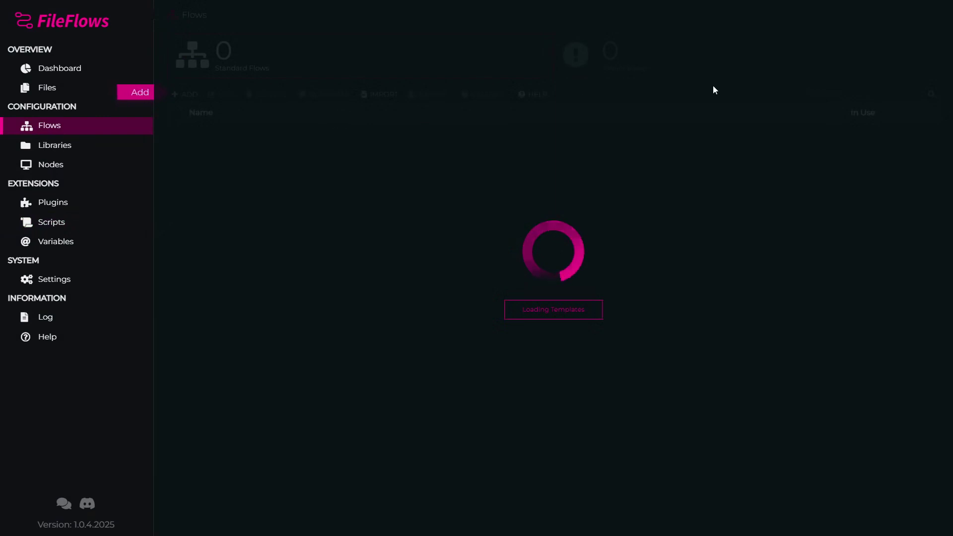
pyautogui.click(722, 119)
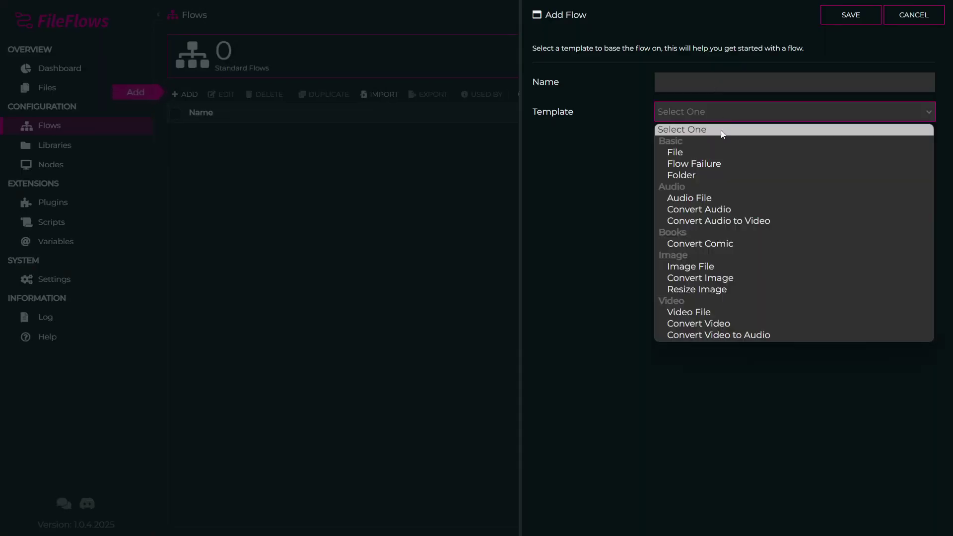
pyautogui.click(704, 314)
pyautogui.click(683, 84)
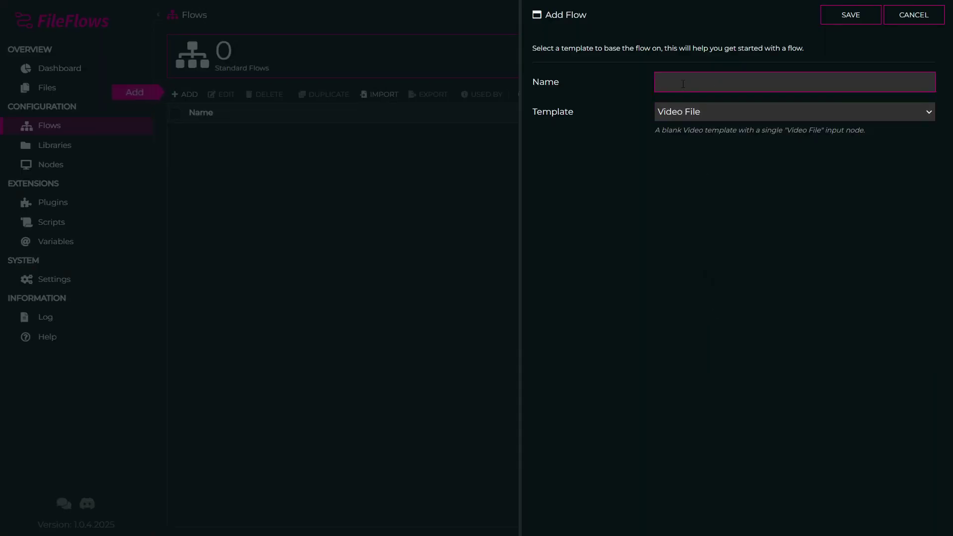
pyautogui.write('dandere2x')
pyautogui.press('Return')
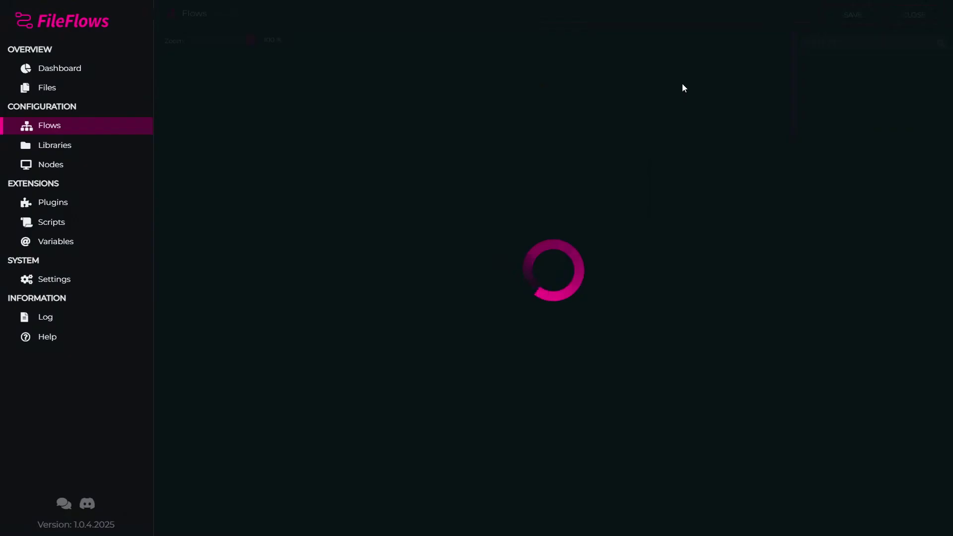
# - Place the Dandere2x upscale script below Video File and connect Video File's output to it
pyautogui.click(840, 39)
pyautogui.write('dand')
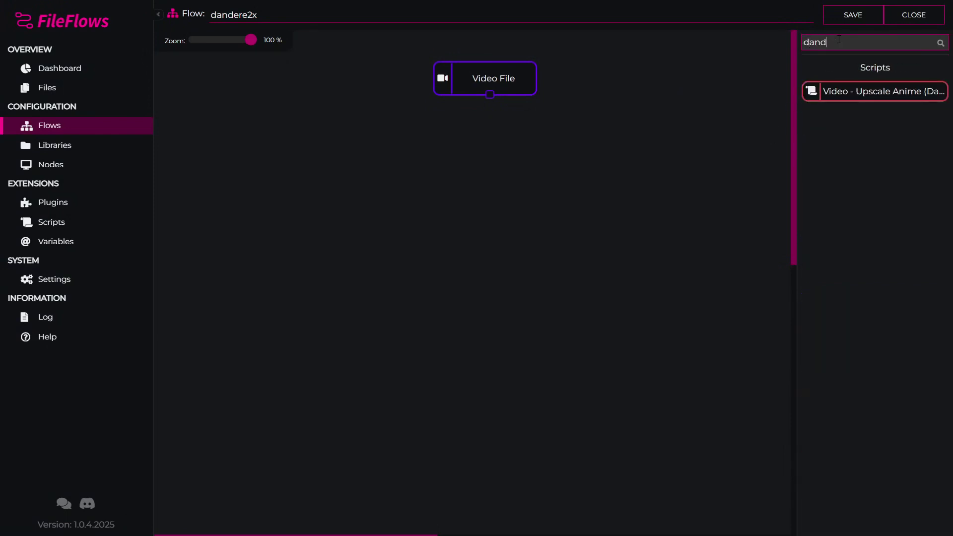
pyautogui.moveTo(872, 92); pyautogui.dragTo(450, 183)
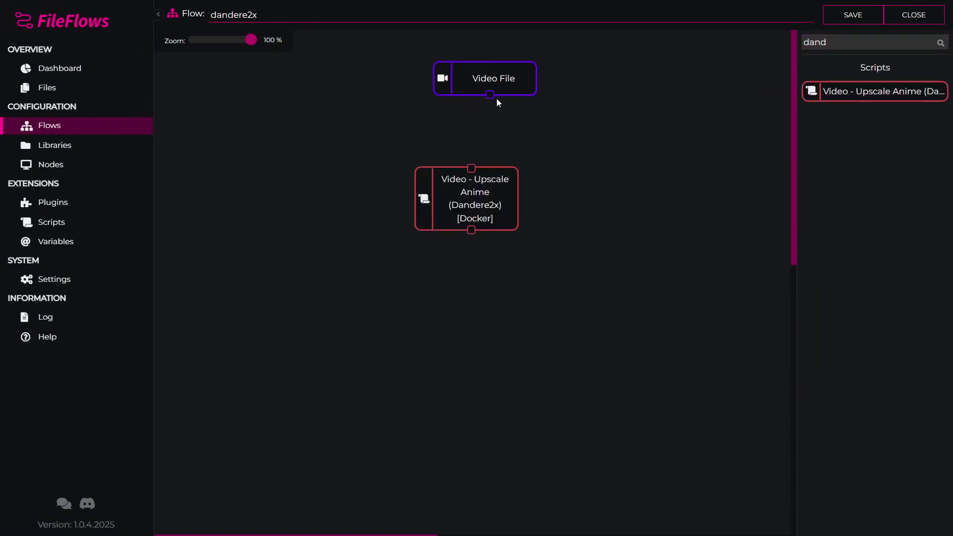
pyautogui.moveTo(492, 96); pyautogui.dragTo(472, 169)
pyautogui.click(466, 193)
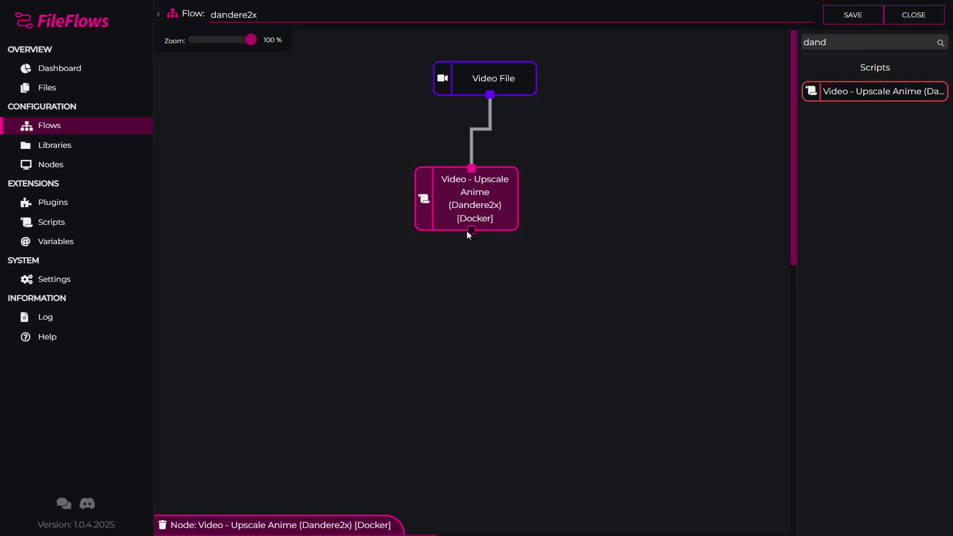
# - Place a Read Video Info node below the Dandere2x script and connect the script's output to it
pyautogui.click(659, 212)
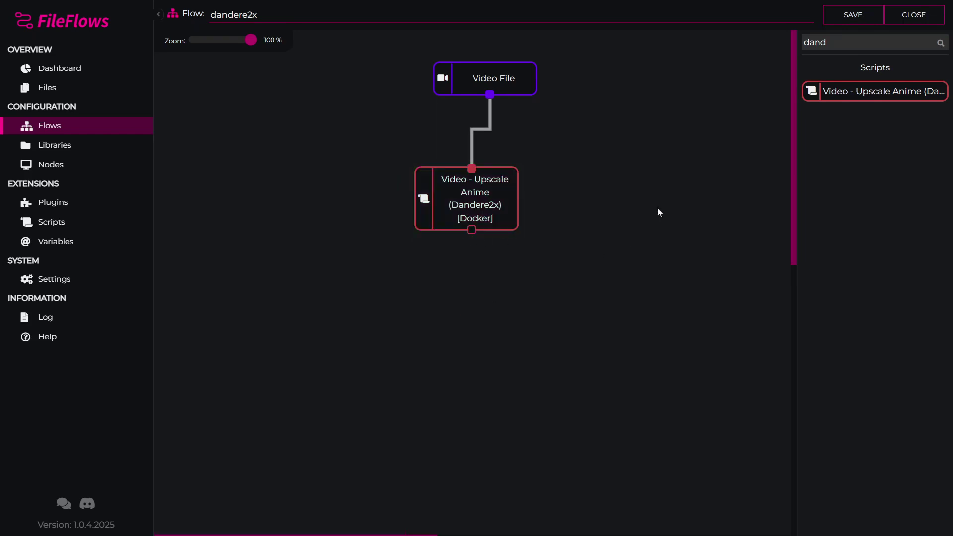
pyautogui.doubleClick(840, 48)
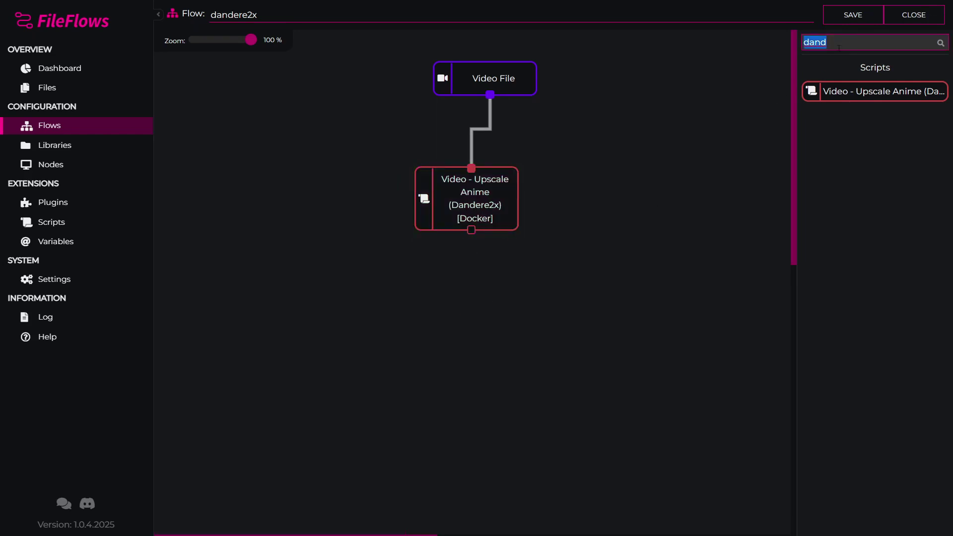
pyautogui.write('read vi')
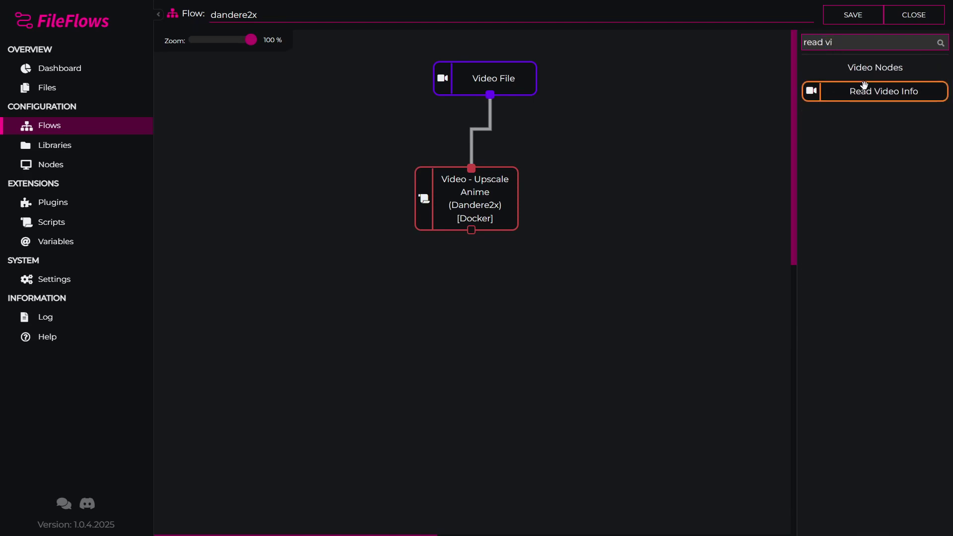
pyautogui.moveTo(866, 89); pyautogui.dragTo(452, 309)
pyautogui.moveTo(471, 230); pyautogui.dragTo(471, 293)
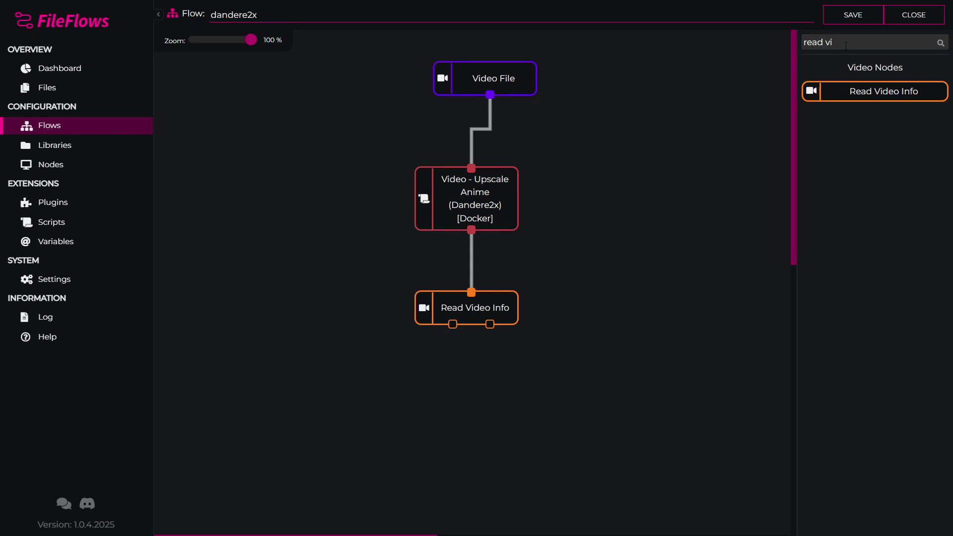
pyautogui.moveTo(845, 45); pyautogui.dragTo(746, 42)
pyautogui.write('move')
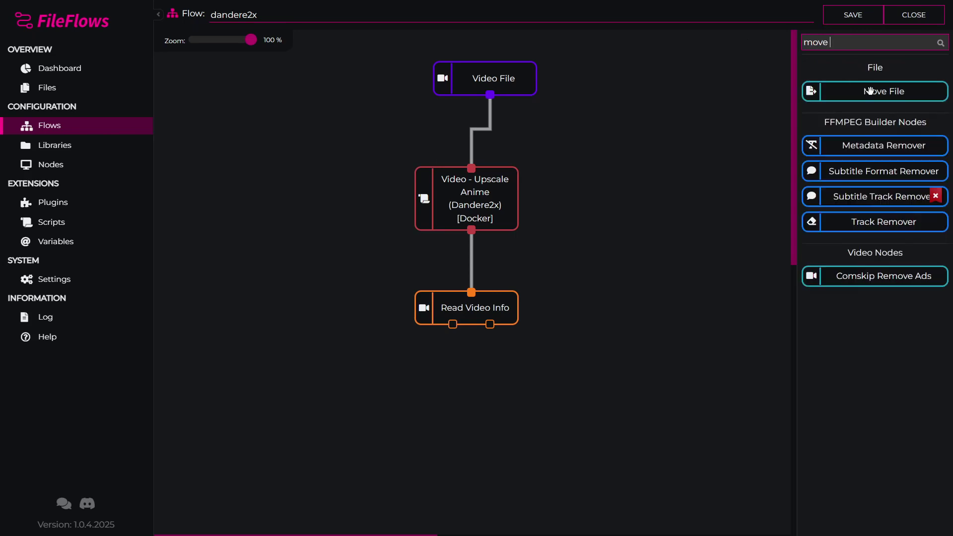
# - Add a Move File node with a destination folder under /media/anime
pyautogui.moveTo(870, 91); pyautogui.dragTo(489, 402)
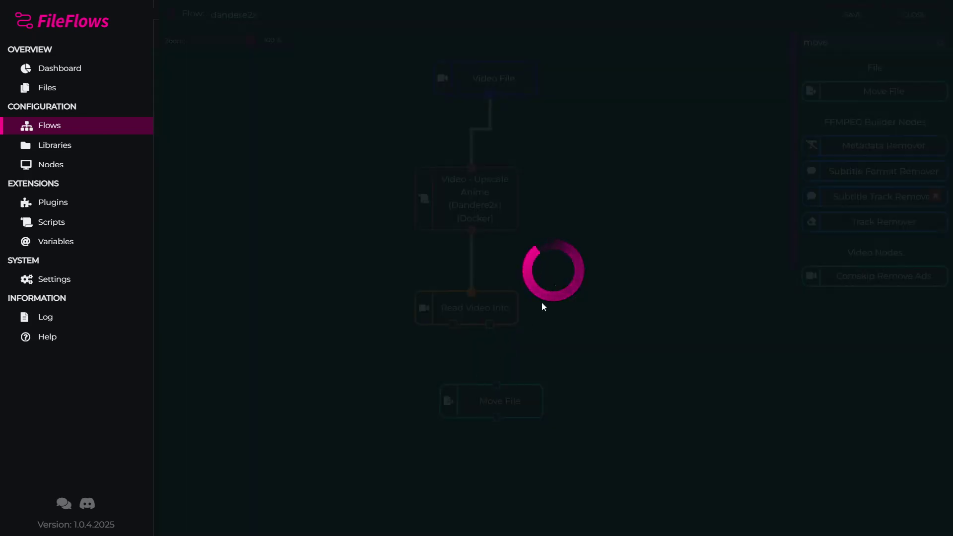
pyautogui.click(554, 118)
pyautogui.write('/media/anime/convert')
pyautogui.press('BackSpace')
pyautogui.write('rte')
pyautogui.click(765, 22)
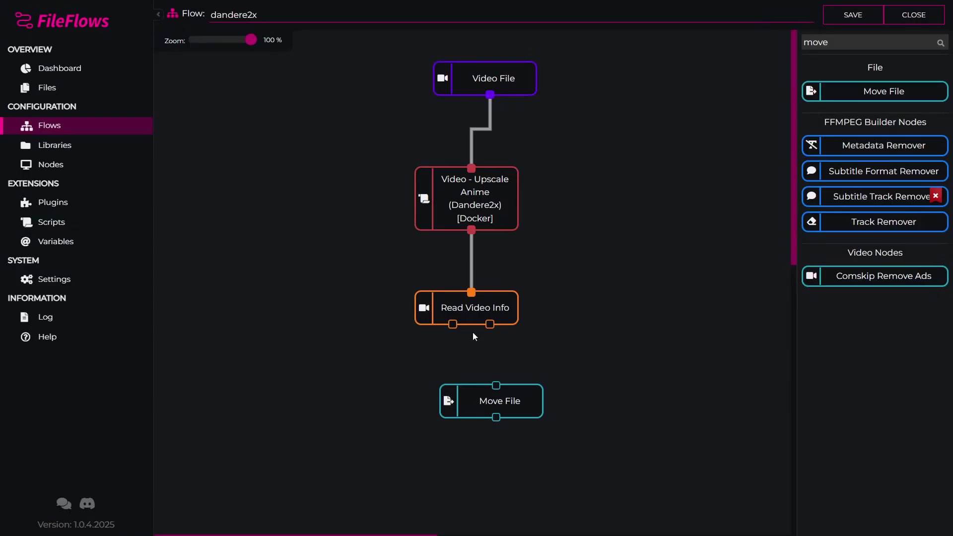
# - Connect both Read Video Info outputs to Move File, align it, and save the flow
pyautogui.moveTo(490, 371); pyautogui.dragTo(496, 386)
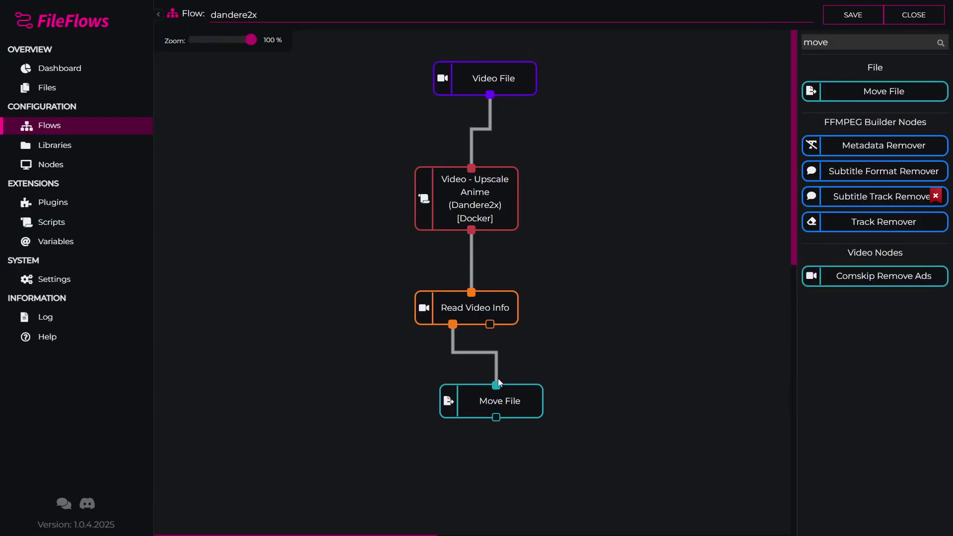
pyautogui.moveTo(491, 325); pyautogui.dragTo(497, 386)
pyautogui.moveTo(522, 406); pyautogui.dragTo(498, 400)
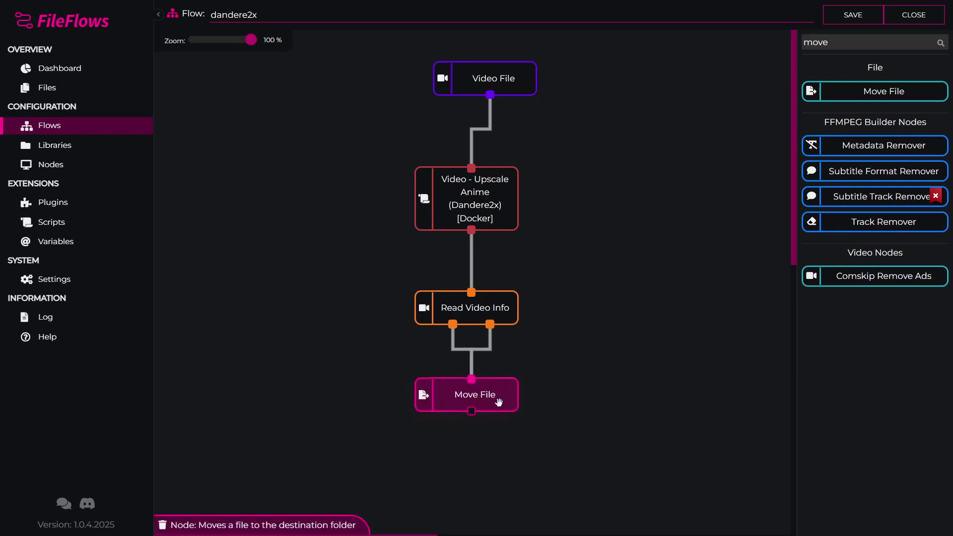
pyautogui.click(566, 354)
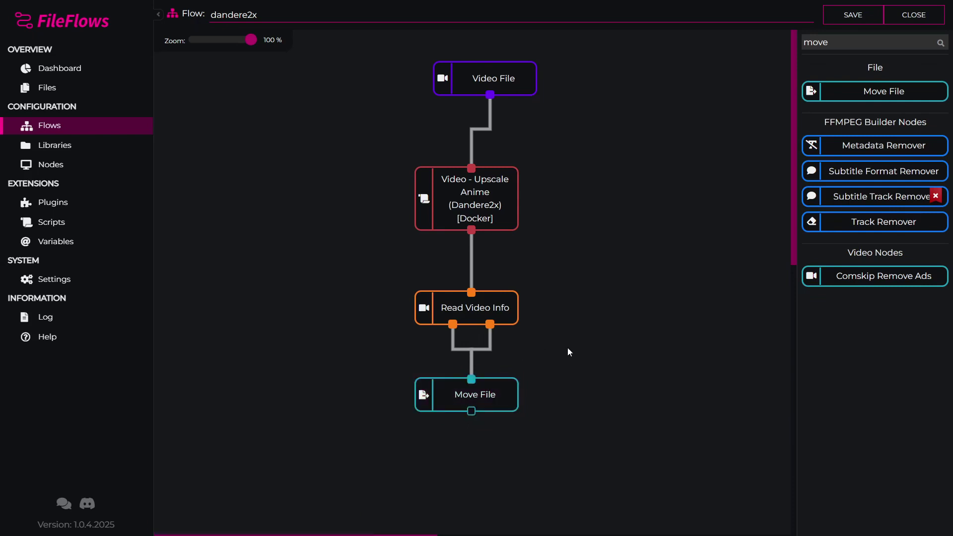
pyautogui.click(844, 15)
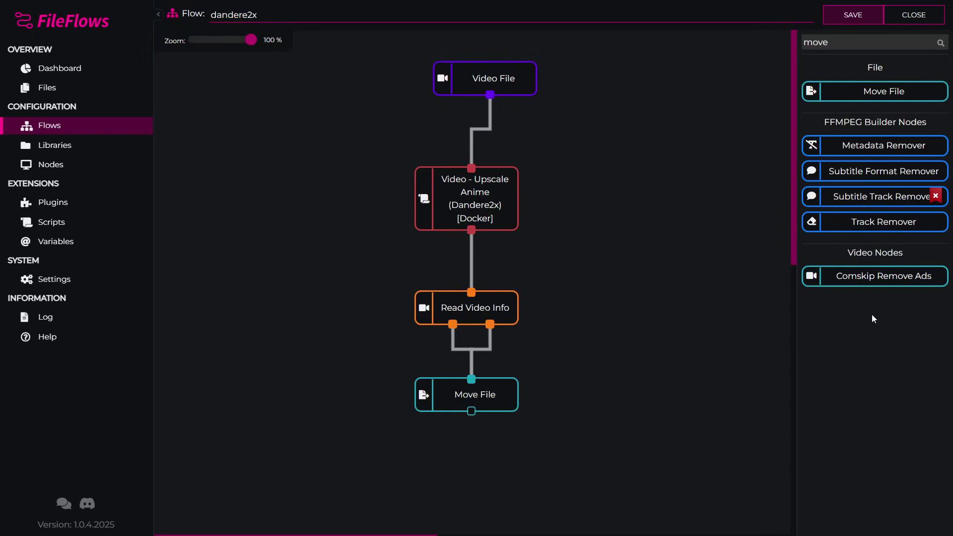
# - Delete the Move File node from the flow
pyautogui.write('d')
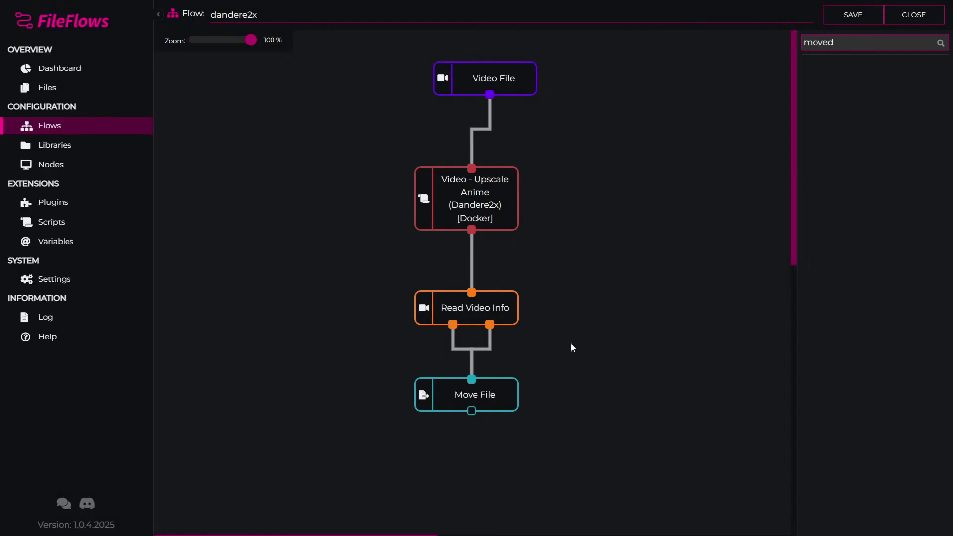
pyautogui.click(506, 398)
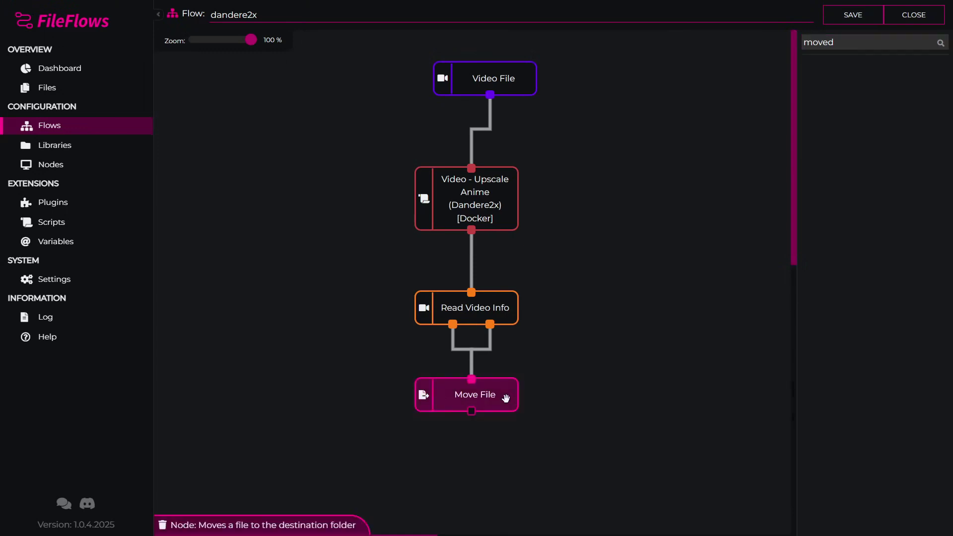
pyautogui.press('Delete')
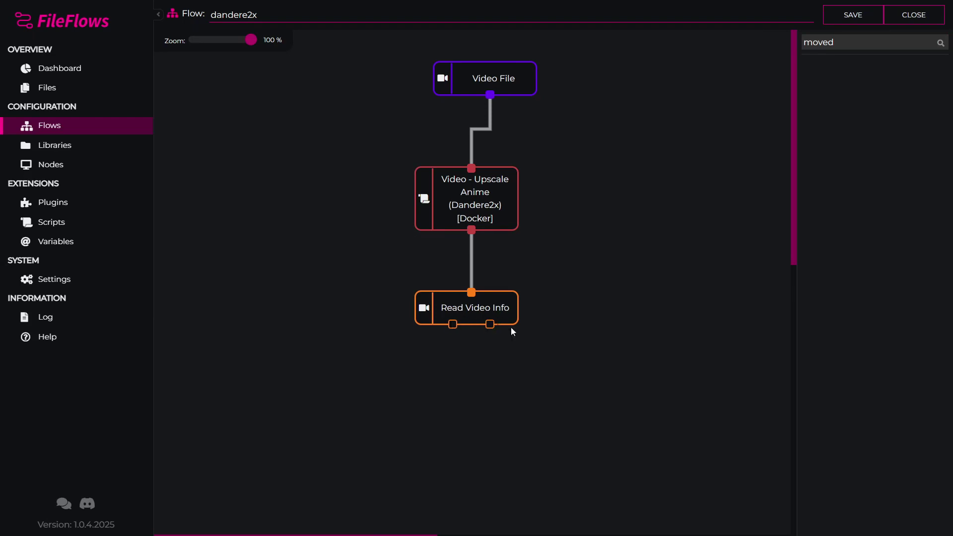
# - Add an FFMPEG Builder: Start node fed by both Read Video Info outputs, then drop in Audio Normalization
pyautogui.press('/')
pyautogui.press('BackSpace')
pyautogui.write('ffmpeg')
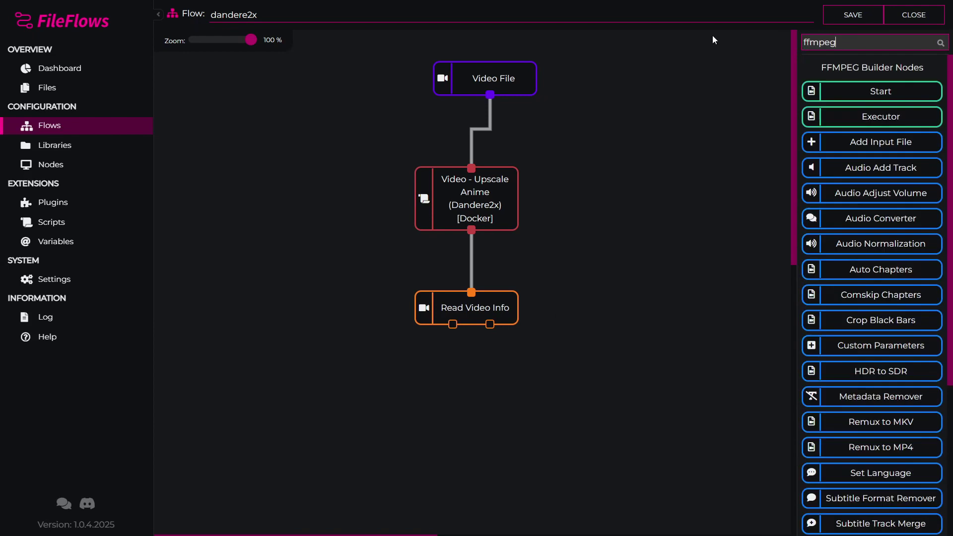
pyautogui.moveTo(874, 91); pyautogui.dragTo(489, 415)
pyautogui.moveTo(452, 326); pyautogui.dragTo(508, 398)
pyautogui.moveTo(490, 326); pyautogui.dragTo(496, 396)
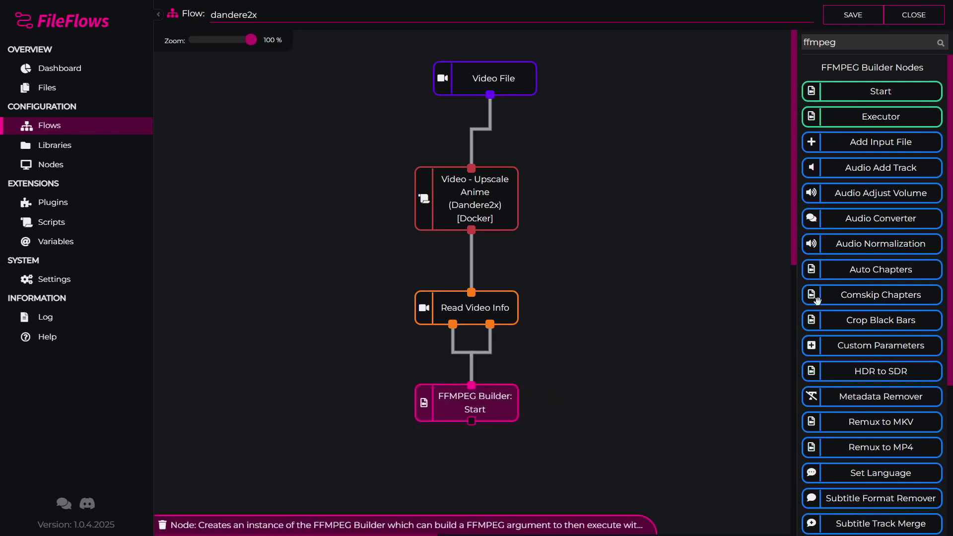
pyautogui.moveTo(884, 244); pyautogui.dragTo(720, 293)
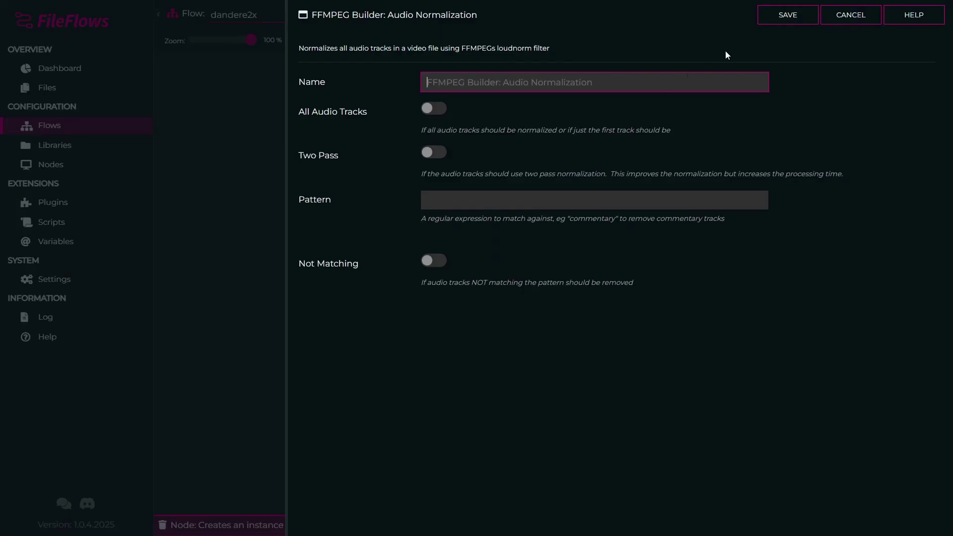
# - Link Start to a default Audio Normalization, then feed both its outputs into an AAC Audio Converter
pyautogui.click(788, 15)
pyautogui.moveTo(471, 421); pyautogui.dragTo(695, 90)
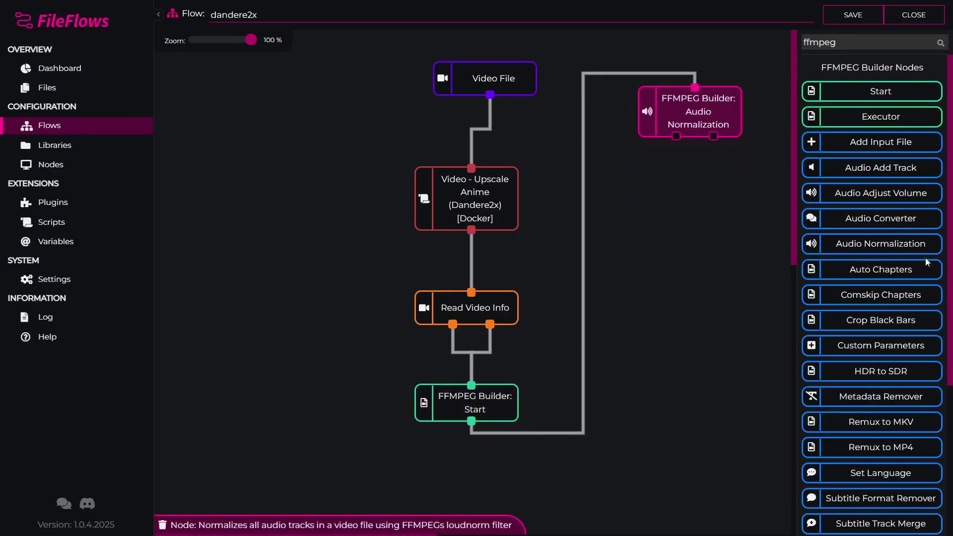
pyautogui.scroll(-1, 918, 337)
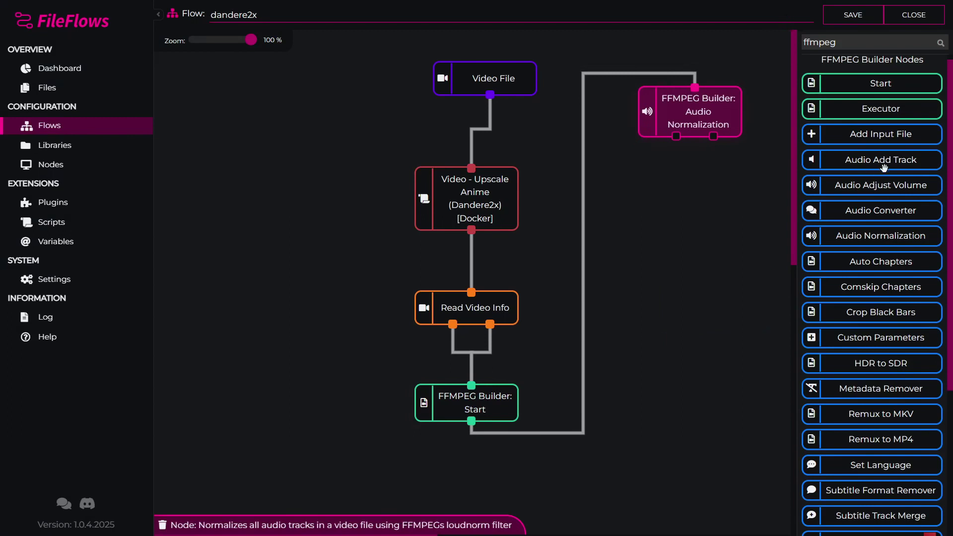
pyautogui.moveTo(876, 204); pyautogui.dragTo(720, 258)
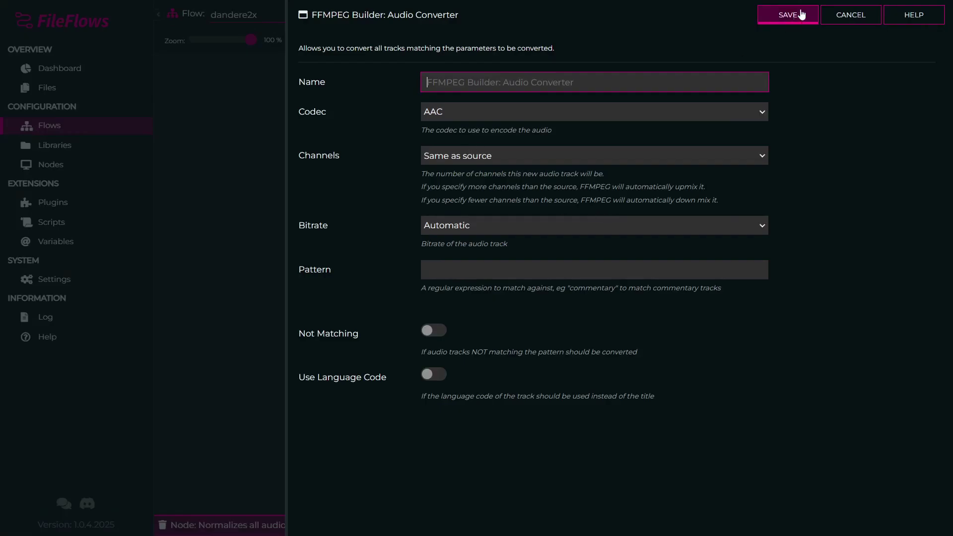
pyautogui.click(801, 13)
pyautogui.moveTo(676, 137); pyautogui.dragTo(677, 236)
pyautogui.moveTo(713, 136); pyautogui.dragTo(677, 236)
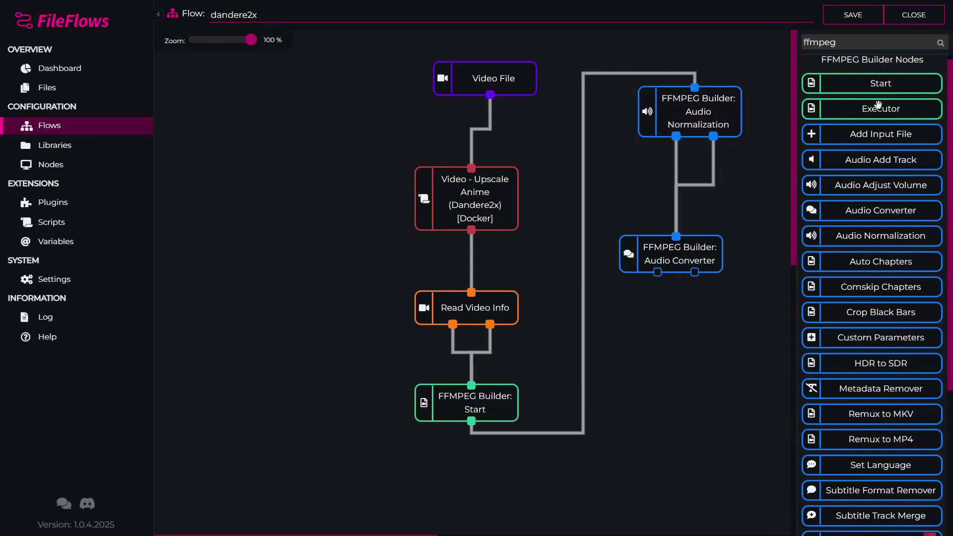
# - Add an FFMPEG Builder: Executor node and connect both Audio Converter outputs to it
pyautogui.moveTo(874, 109); pyautogui.dragTo(690, 345)
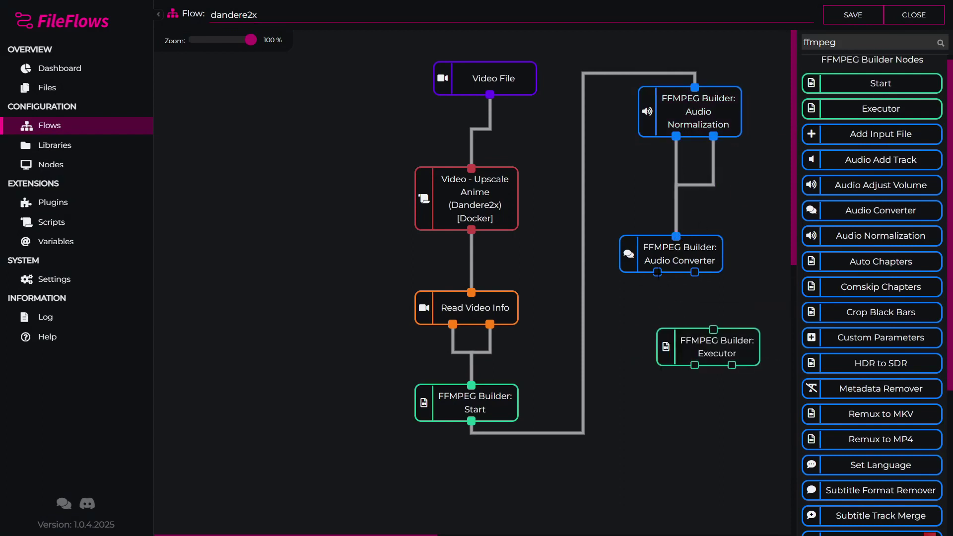
pyautogui.moveTo(658, 273); pyautogui.dragTo(714, 329)
pyautogui.moveTo(694, 273); pyautogui.dragTo(685, 352)
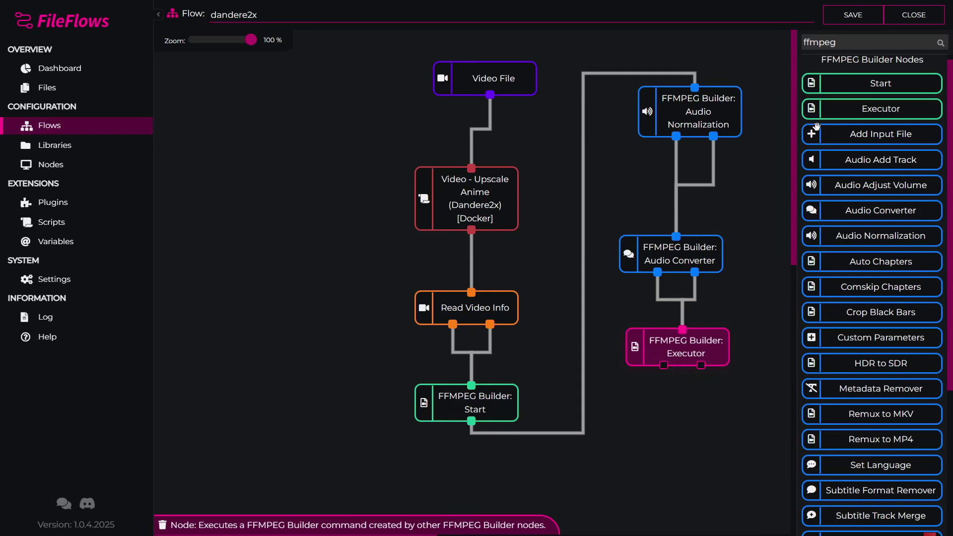
pyautogui.moveTo(846, 40); pyautogui.dragTo(769, 43)
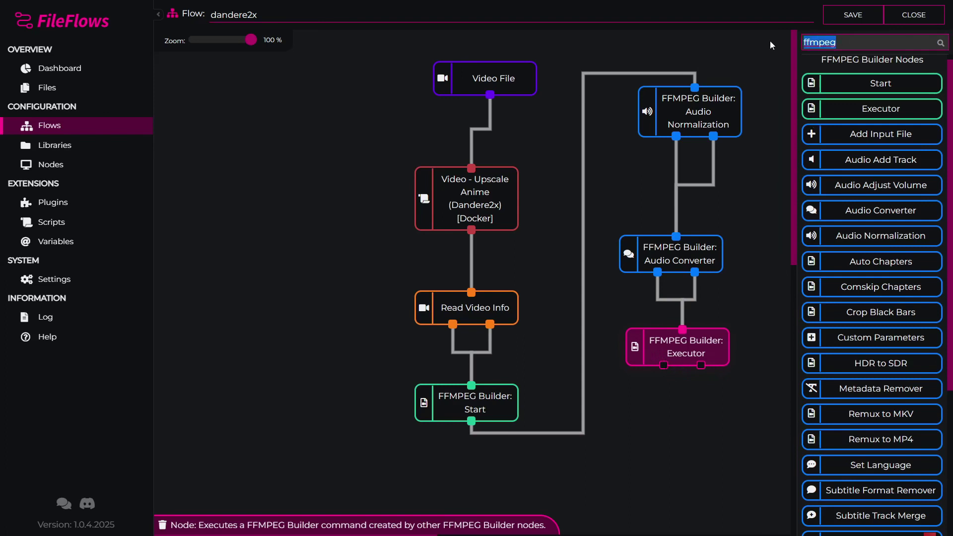
# - Add a Move File node with Destination Folder /media/anime/converted
pyautogui.write('move')
pyautogui.moveTo(911, 88); pyautogui.dragTo(717, 439)
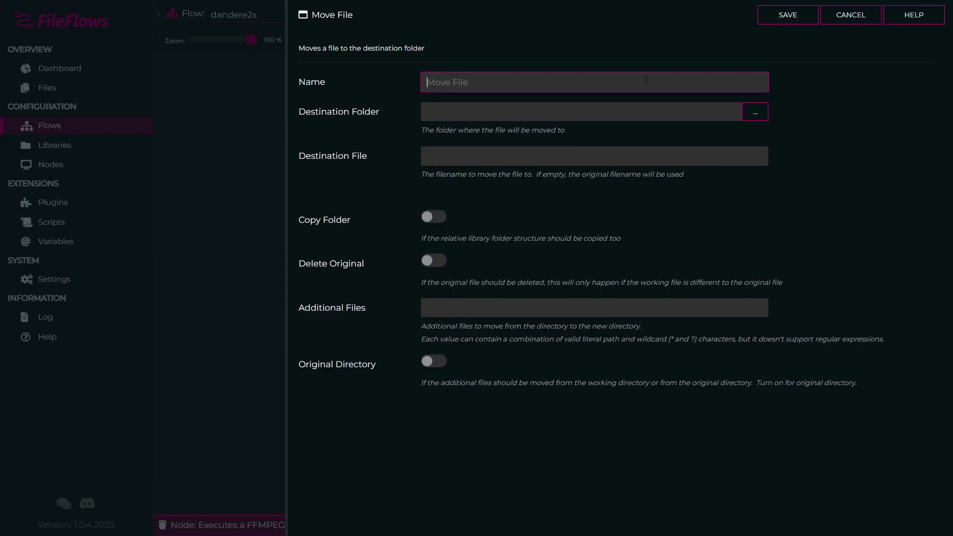
pyautogui.click(670, 110)
pyautogui.write('/meedia/')
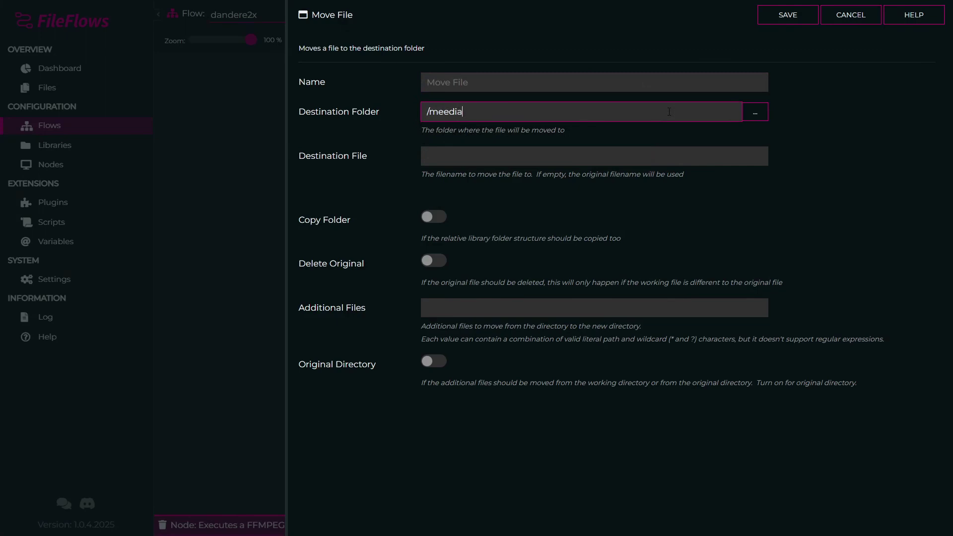
pyautogui.press('BackSpace')
pyautogui.press('BackSpace')
pyautogui.press('BackSpace')
pyautogui.press('BackSpace')
pyautogui.press('BackSpace')
pyautogui.press('BackSpace')
pyautogui.write('media/anime/.converted')
pyautogui.hotkey('ctrl', 'Left')
pyautogui.press('BackSpace')
pyautogui.click(788, 15)
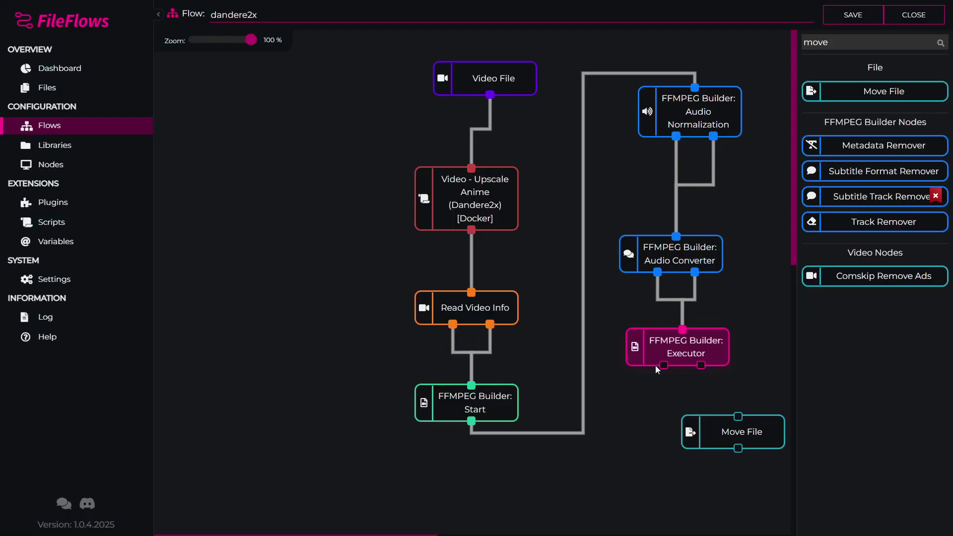
# - Wire both FFMPEG Builder: Executor outputs into the Move File node's input
pyautogui.moveTo(664, 365); pyautogui.dragTo(738, 417)
pyautogui.moveTo(701, 366); pyautogui.dragTo(687, 424)
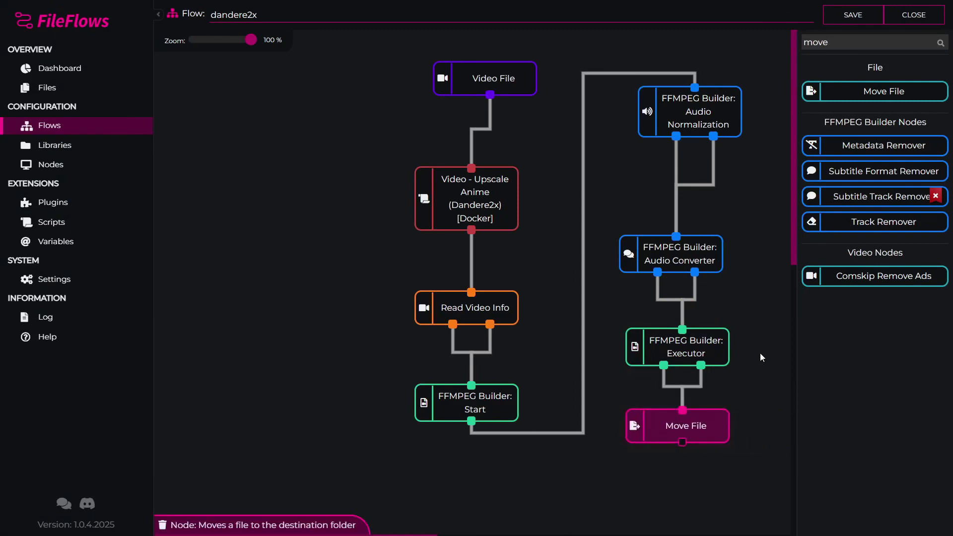
pyautogui.click(473, 215)
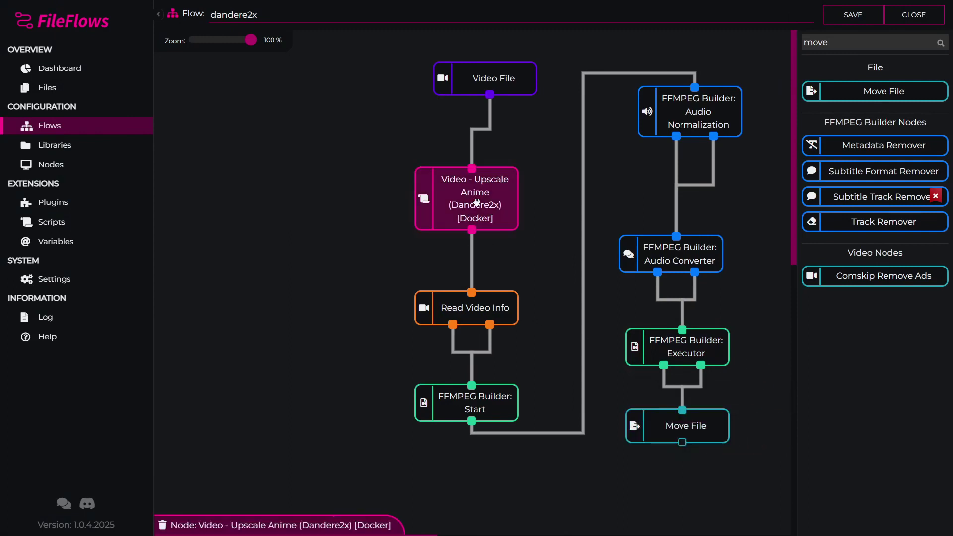